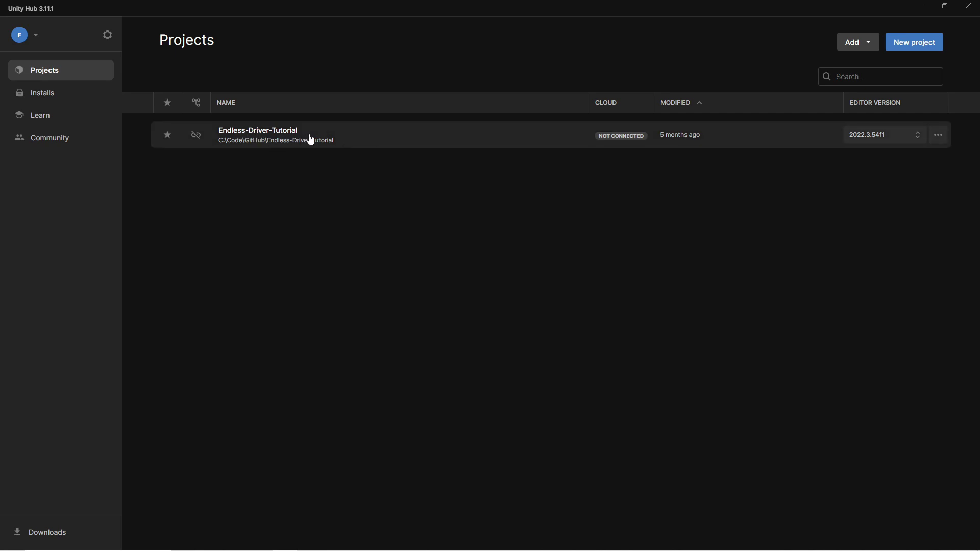
- Open the Endless-Driver-Tutorial project with editor version 6000.0.47f1, agreeing to the version change and continuing past the mismatch notice
{"action": "left_click", "coordinate": [873, 137]}
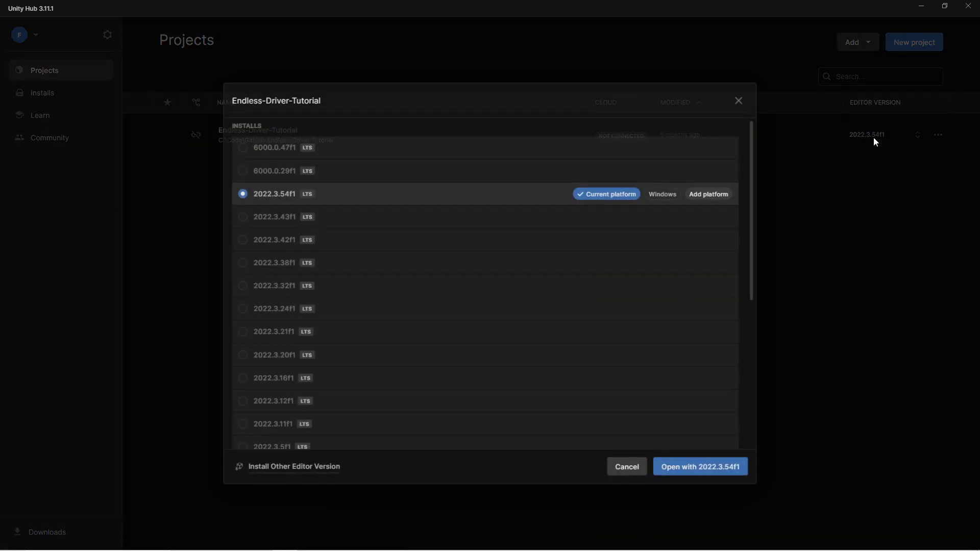
{"action": "left_click", "coordinate": [256, 153]}
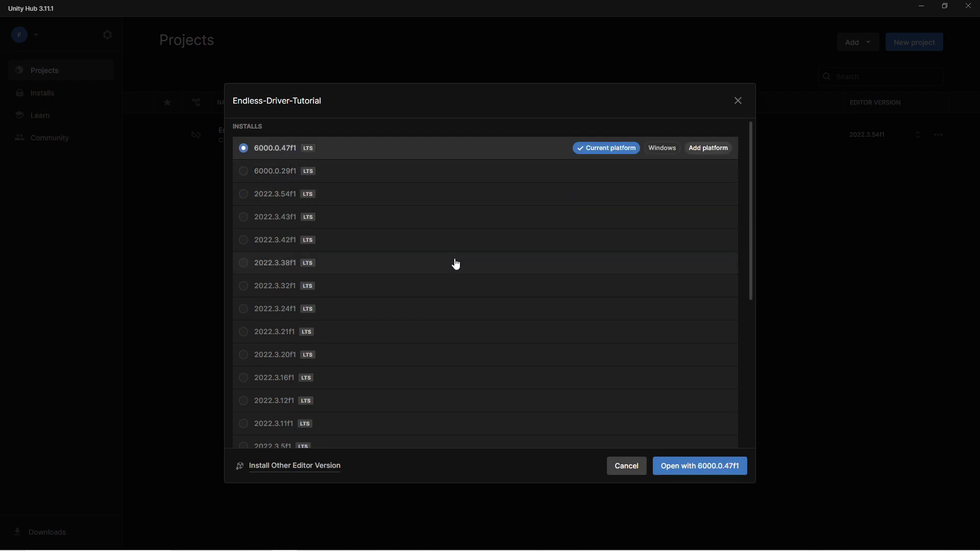
{"action": "left_click", "coordinate": [718, 469]}
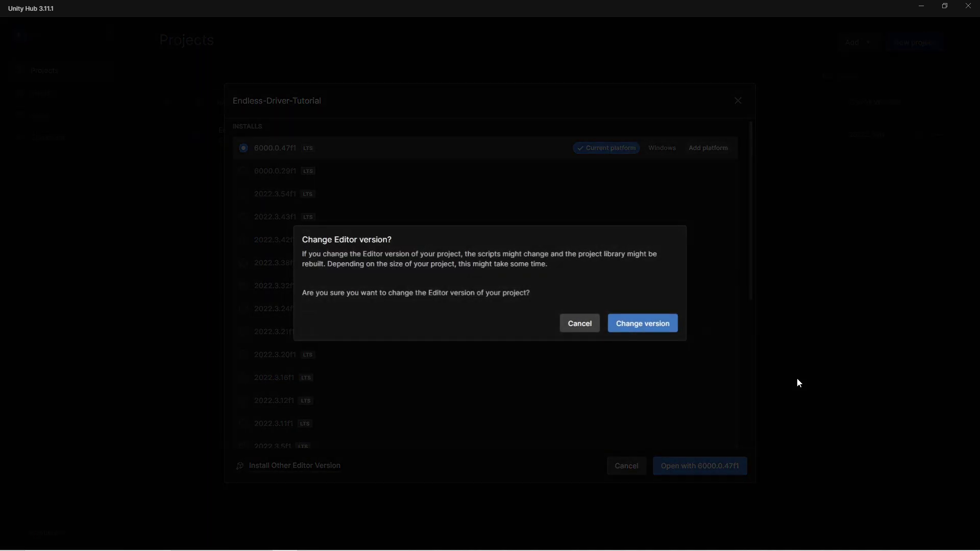
{"action": "left_click", "coordinate": [648, 328]}
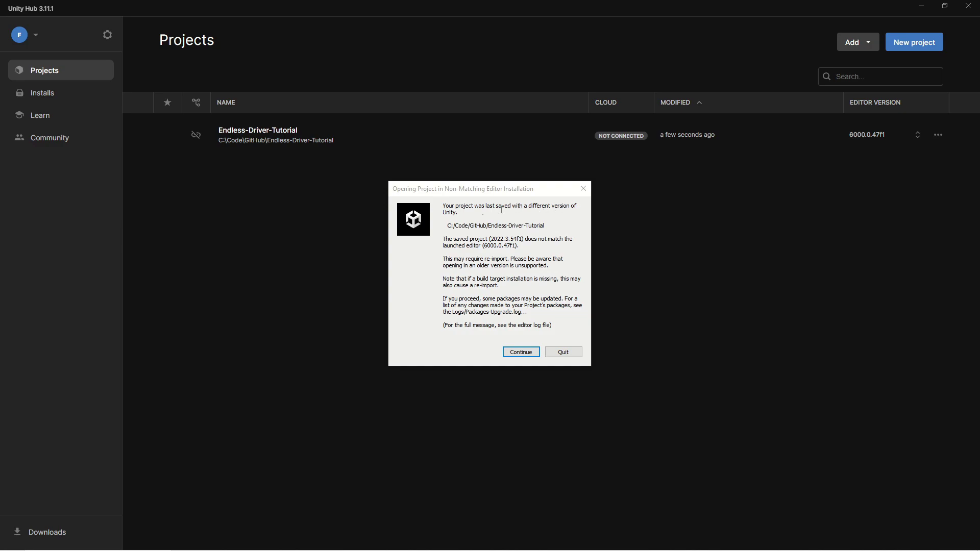
{"action": "left_click", "coordinate": [521, 352]}
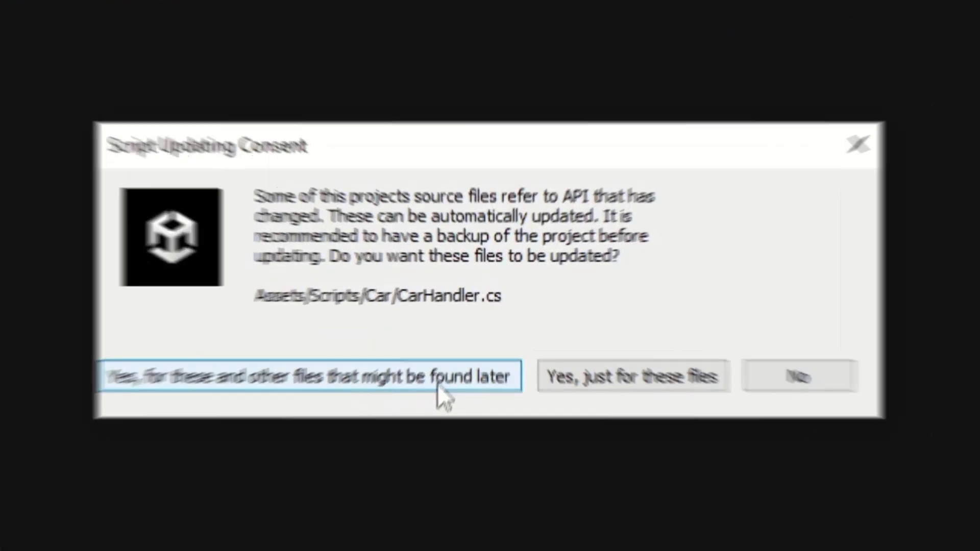
- Allow automatic API script updates for these and other files found later, and accept the URP material upgrade
{"action": "left_click", "coordinate": [474, 310]}
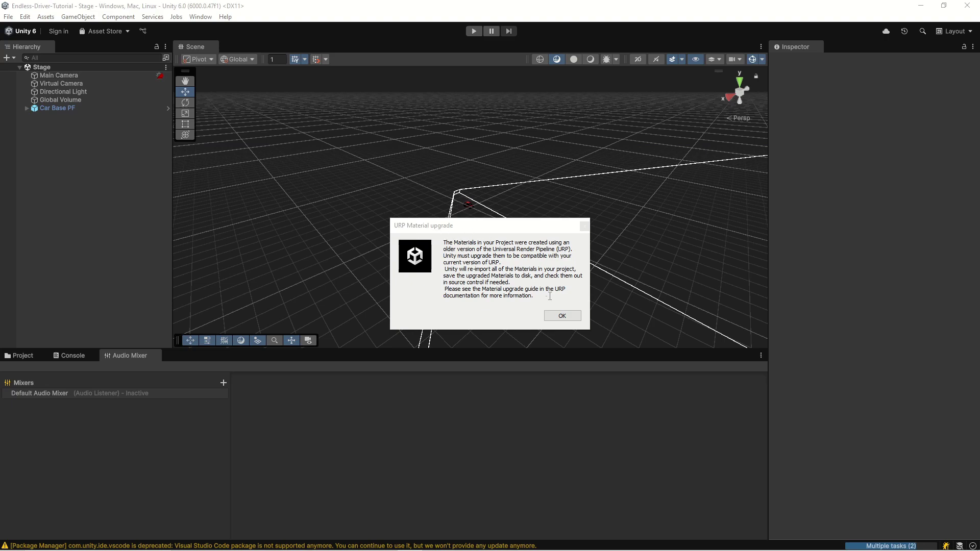
{"action": "left_click", "coordinate": [561, 315]}
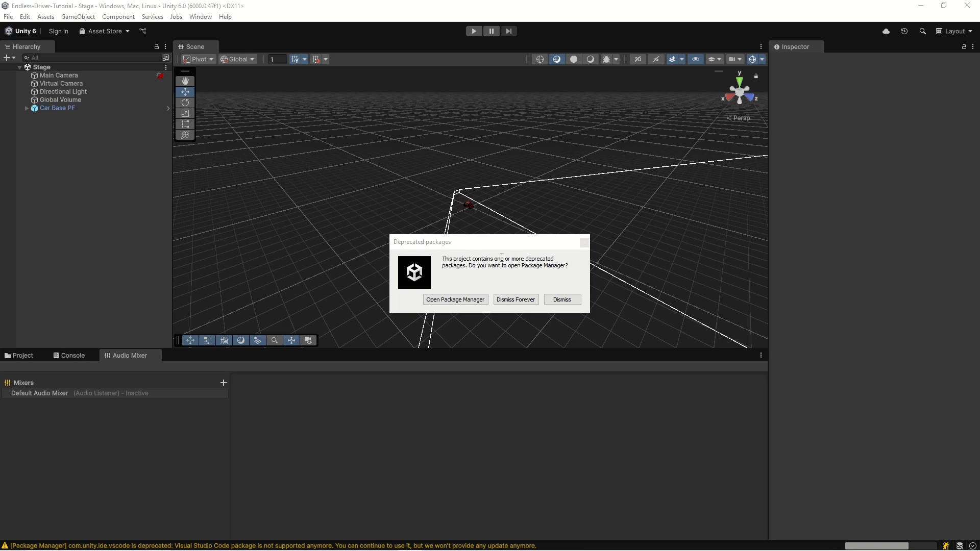
- Remove the deprecated Visual Studio Code Editor package from the project and close the Package Manager
{"action": "left_click", "coordinate": [466, 300]}
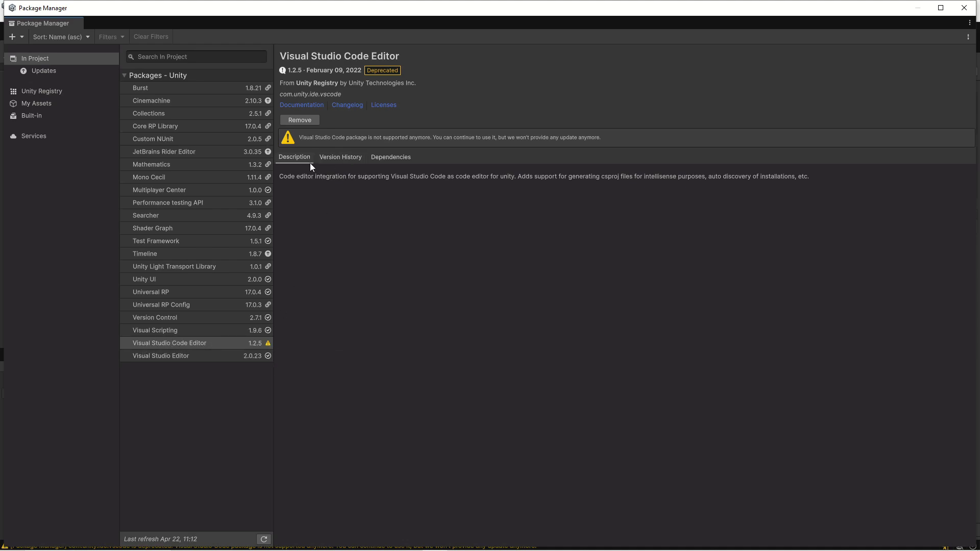
{"action": "left_click", "coordinate": [299, 121]}
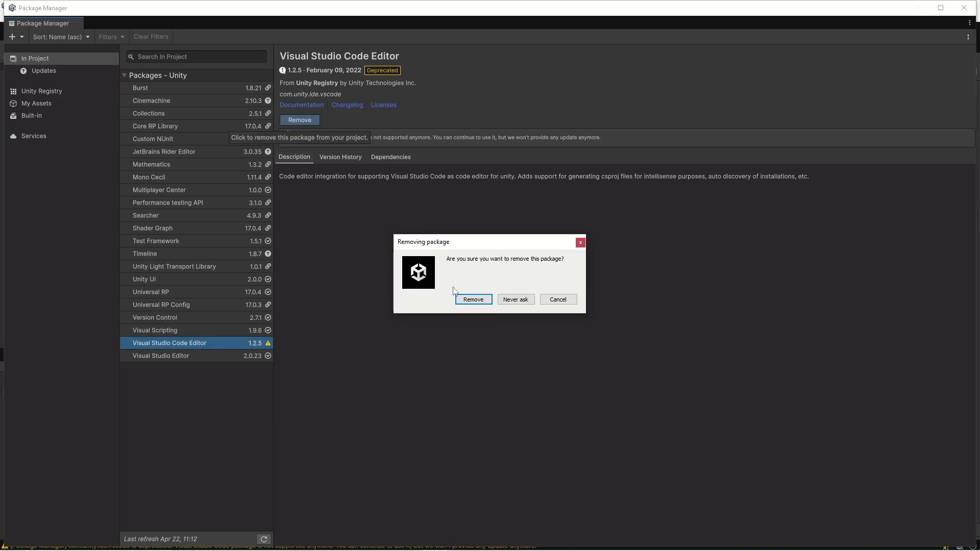
{"action": "left_click", "coordinate": [473, 300]}
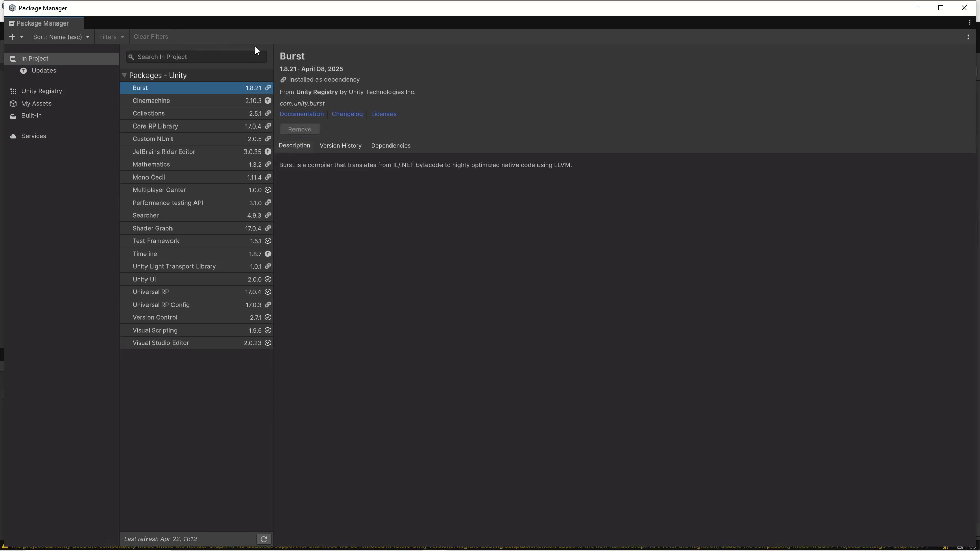
{"action": "left_click", "coordinate": [968, 23]}
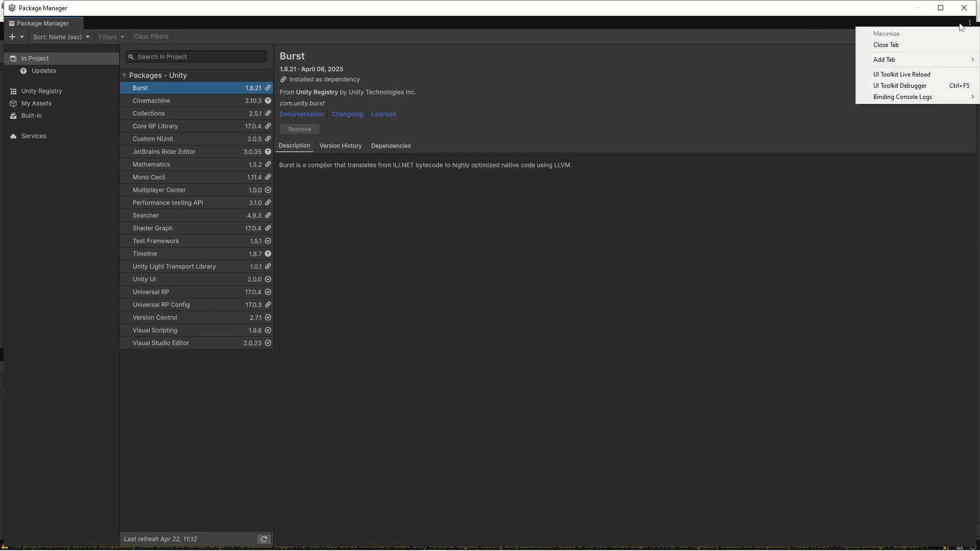
{"action": "left_click", "coordinate": [916, 43]}
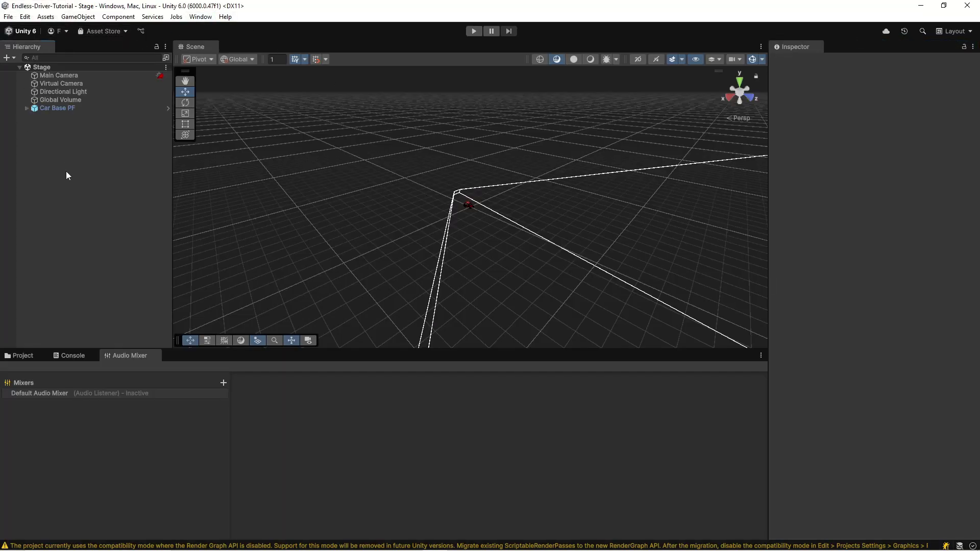
- Following the console's Render Graph warning, disable Compatibility Mode (Render Graph Disabled) in the project's Graphics settings and clear the console
{"action": "left_click", "coordinate": [67, 355]}
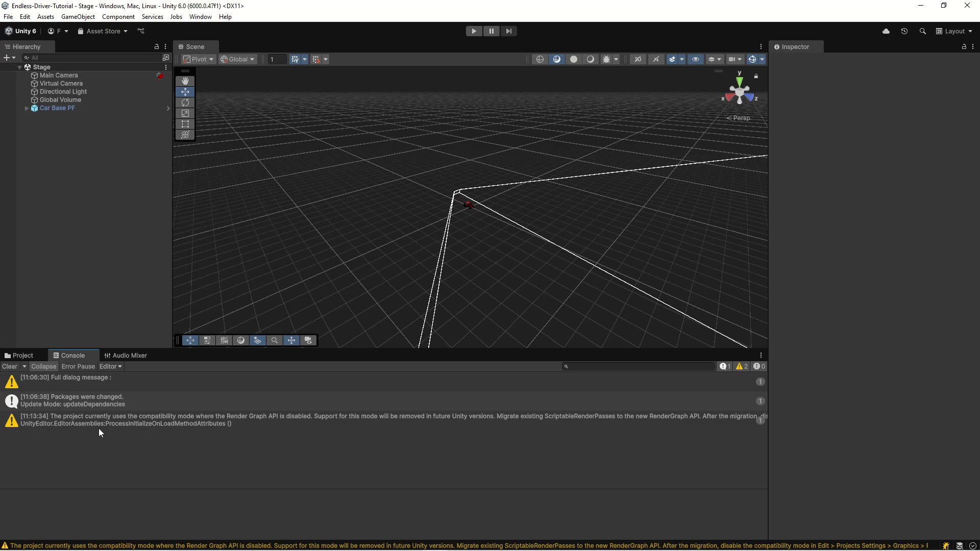
{"action": "left_click", "coordinate": [161, 424]}
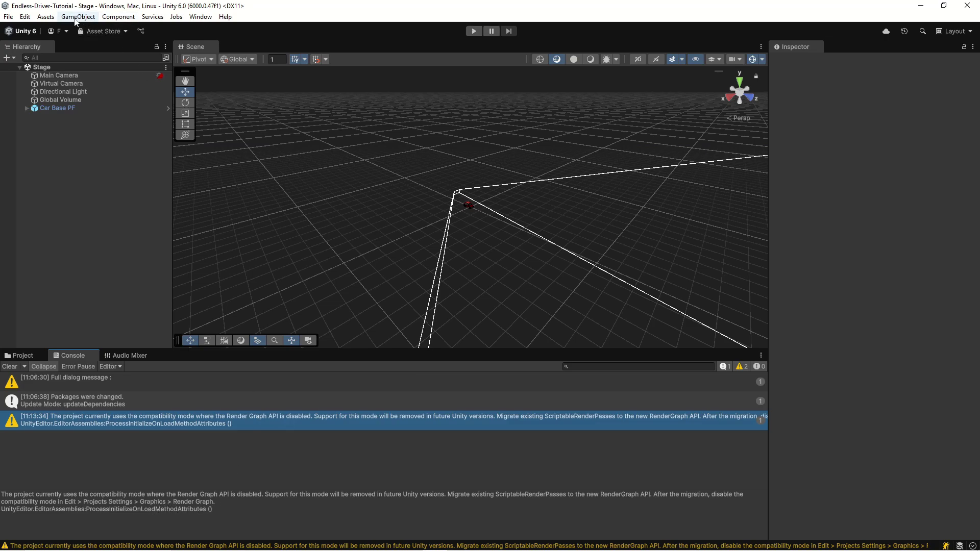
{"action": "left_click", "coordinate": [24, 17]}
{"action": "left_click", "coordinate": [87, 308]}
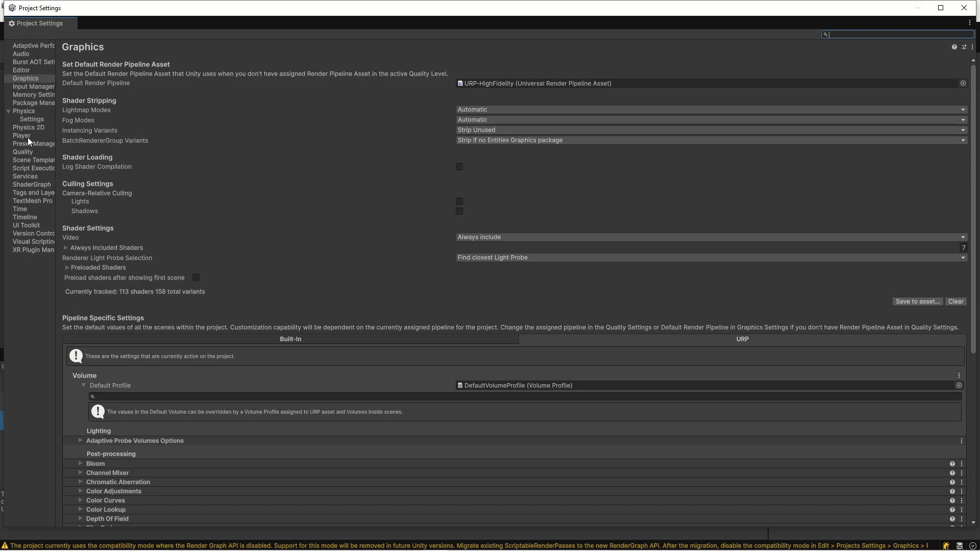
{"action": "left_click", "coordinate": [31, 70]}
{"action": "left_click", "coordinate": [29, 77]}
{"action": "scroll", "coordinate": [169, 168], "scroll_direction": "down", "scroll_amount": 10}
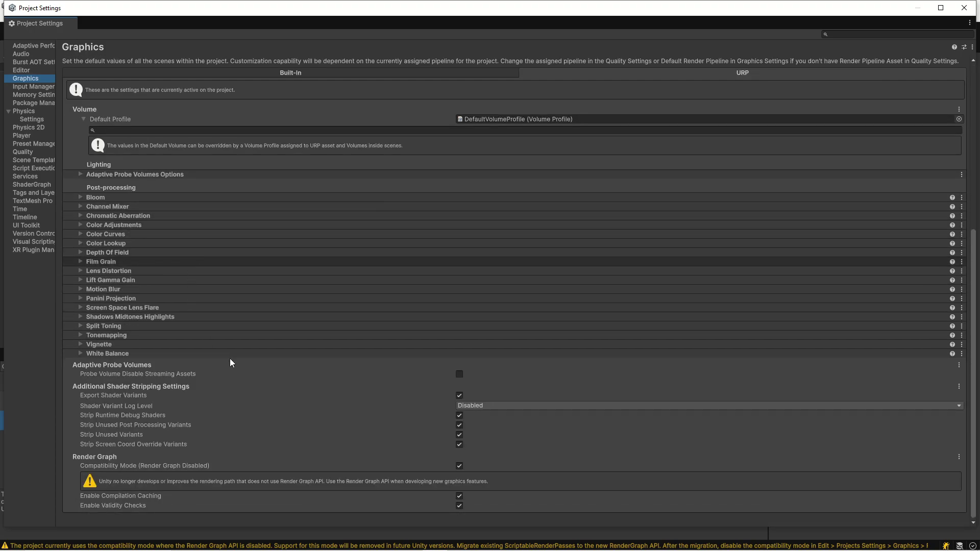
{"action": "left_click", "coordinate": [459, 466]}
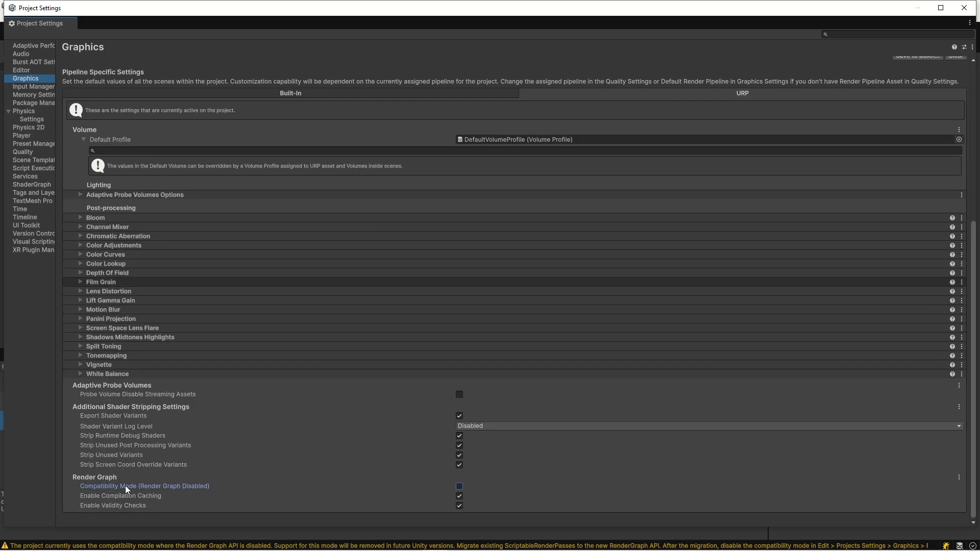
{"action": "left_click", "coordinate": [969, 23]}
{"action": "left_click", "coordinate": [886, 45]}
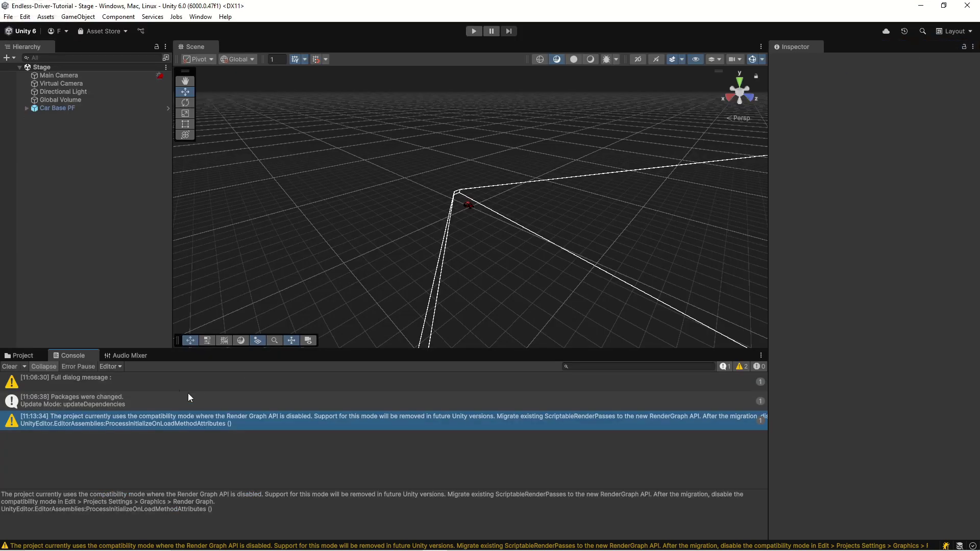
{"action": "left_click", "coordinate": [11, 366]}
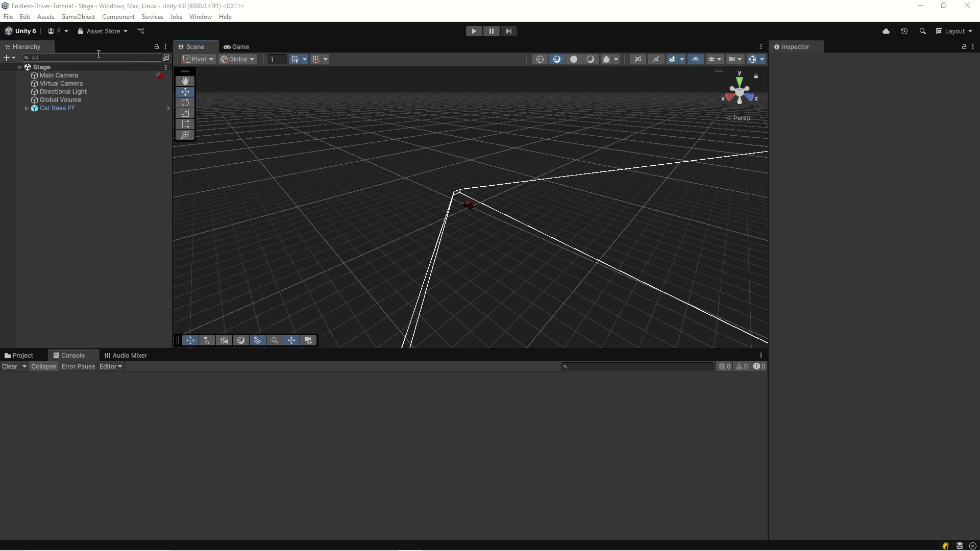
- Update the Cinemachine package to version 3.1.3 and close the Package Manager
{"action": "left_click", "coordinate": [201, 17]}
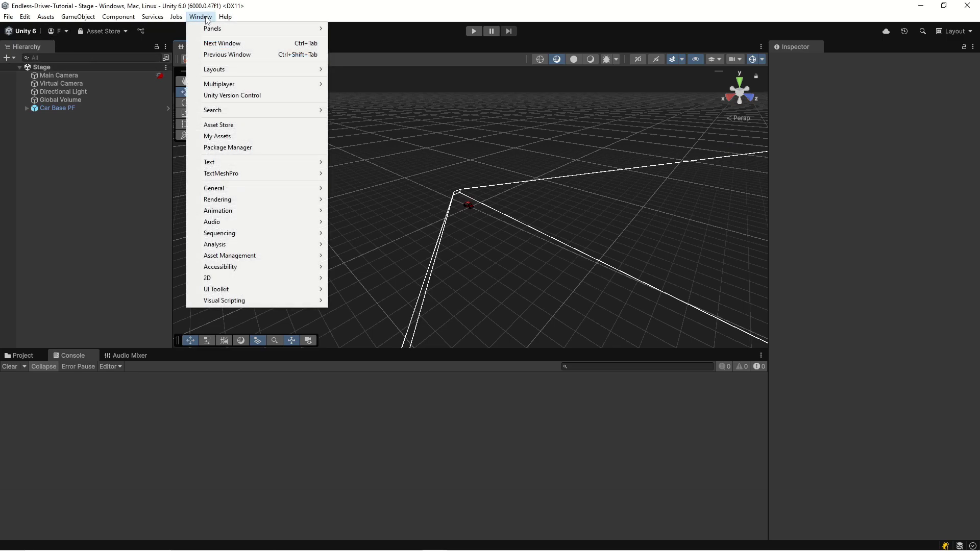
{"action": "left_click", "coordinate": [253, 146]}
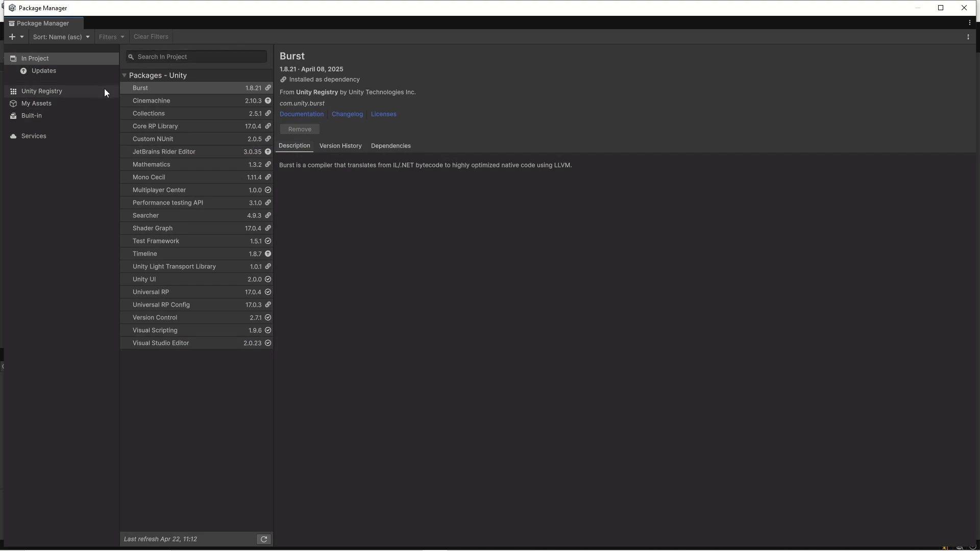
{"action": "left_click", "coordinate": [164, 101]}
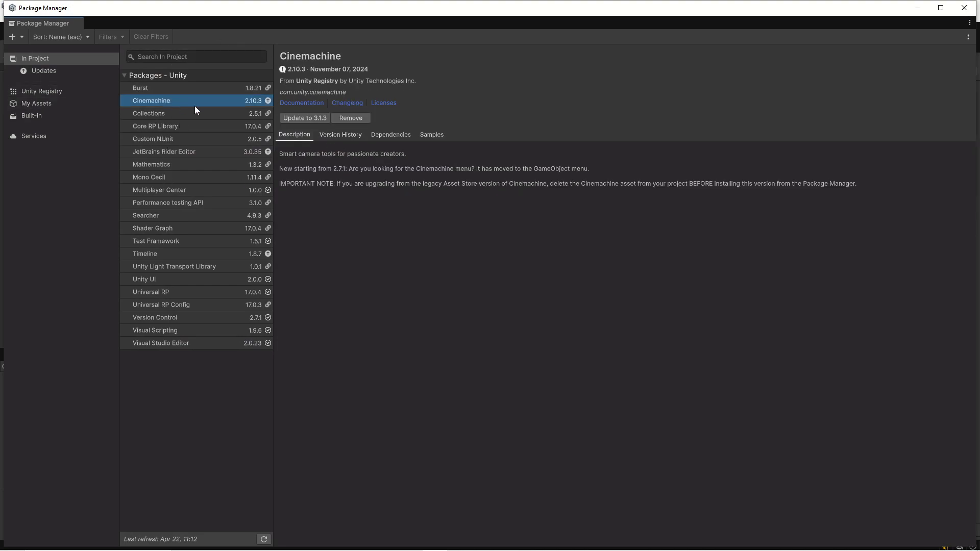
{"action": "left_click", "coordinate": [305, 117]}
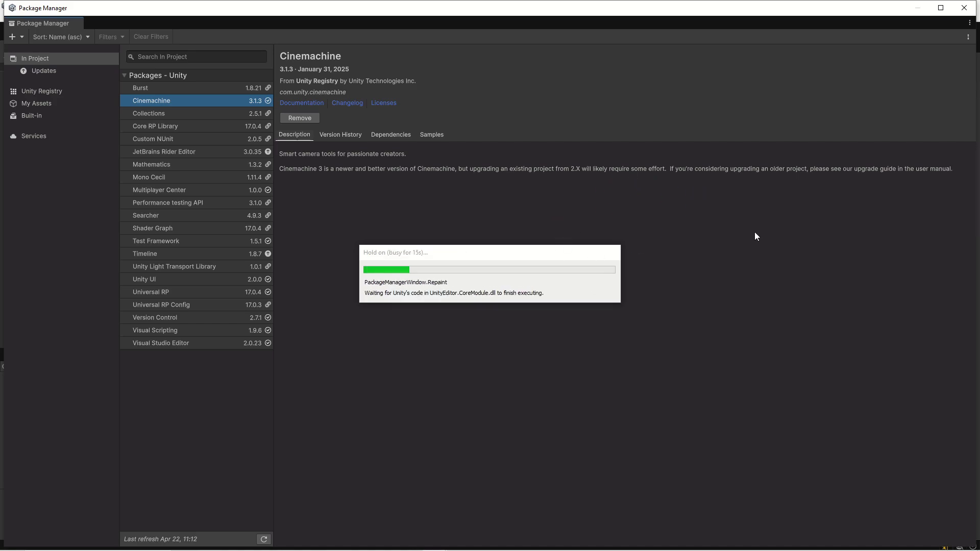
{"action": "left_click", "coordinate": [970, 26]}
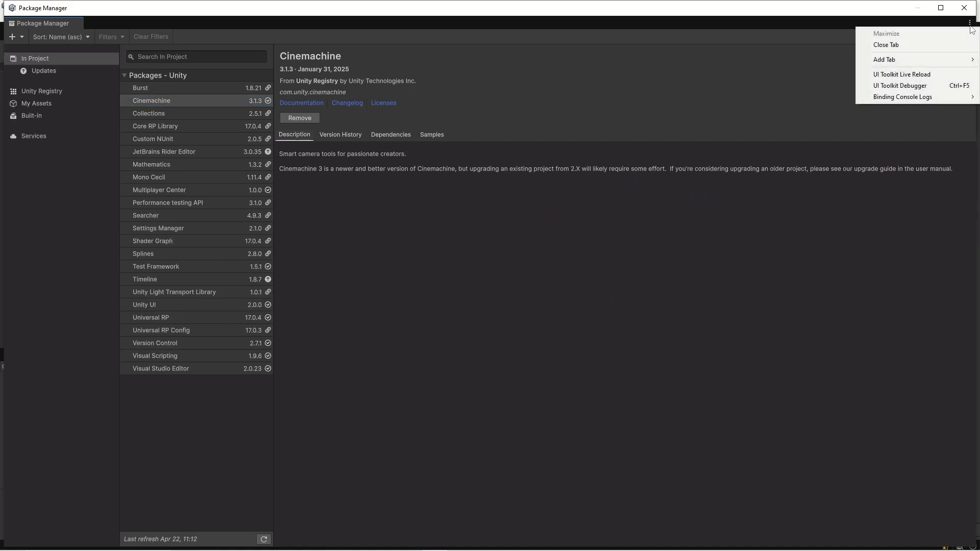
{"action": "left_click", "coordinate": [921, 48]}
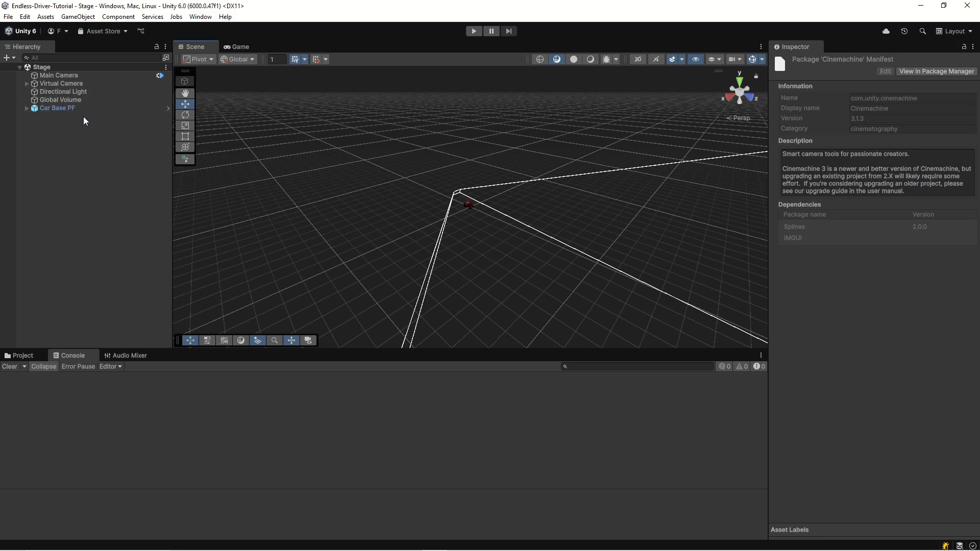
- Convert the Virtual Camera object to a CinemachineCamera with the Cinemachine Upgrader and review its converted follow and deoccluder settings
{"action": "left_click", "coordinate": [77, 85]}
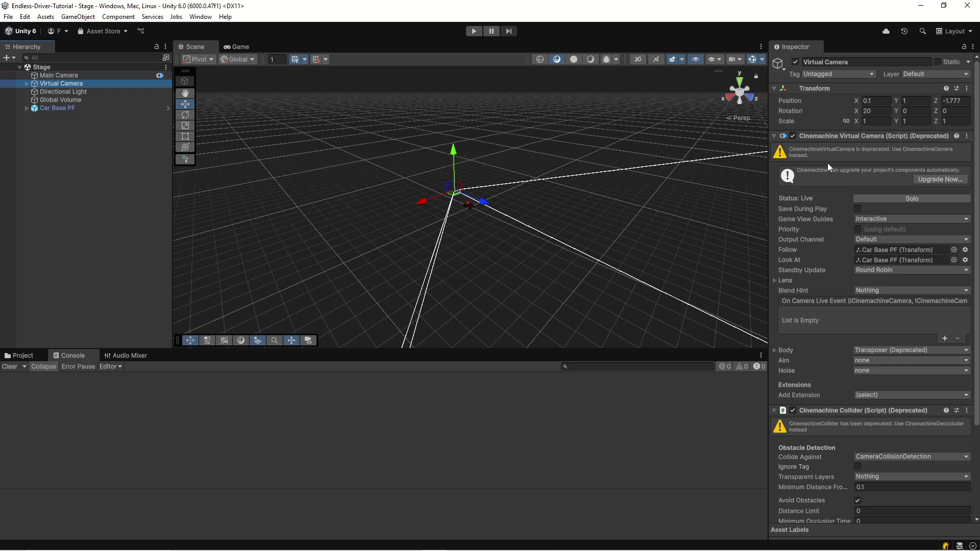
{"action": "left_click", "coordinate": [941, 179]}
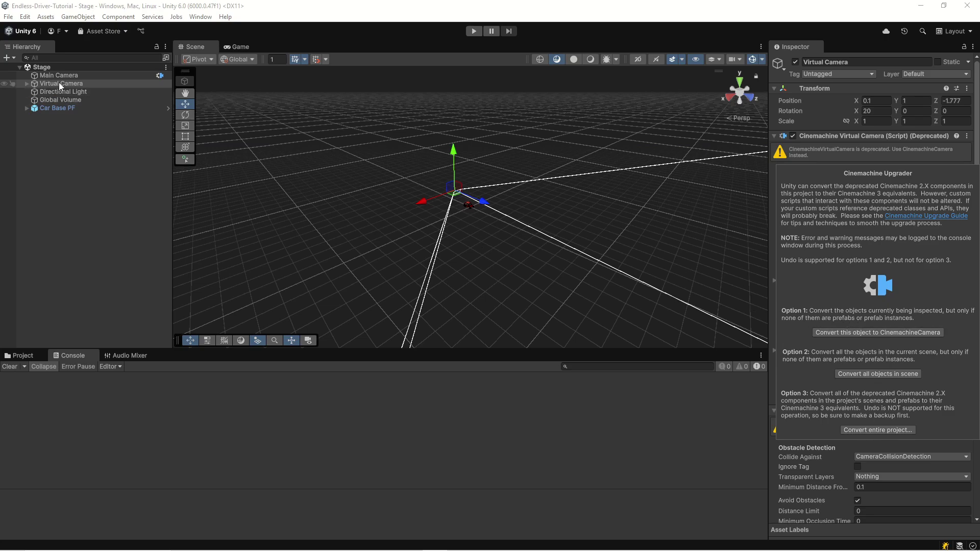
{"action": "left_click", "coordinate": [891, 332]}
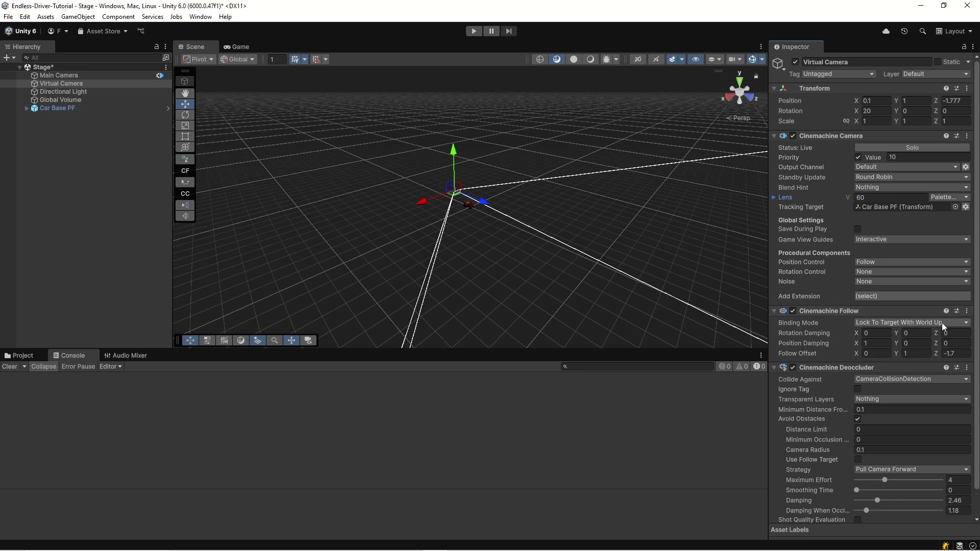
{"action": "left_click", "coordinate": [957, 355]}
{"action": "scroll", "coordinate": [846, 455], "scroll_direction": "down", "scroll_amount": 1}
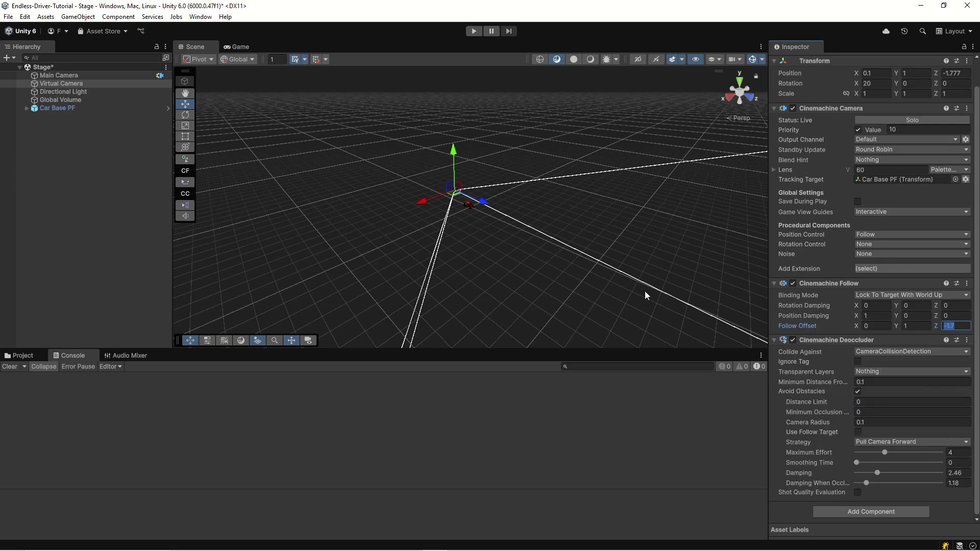
- Play-test the Stage scene, steering the red car both ways to check how the upgraded camera follows it
{"action": "left_click", "coordinate": [473, 31]}
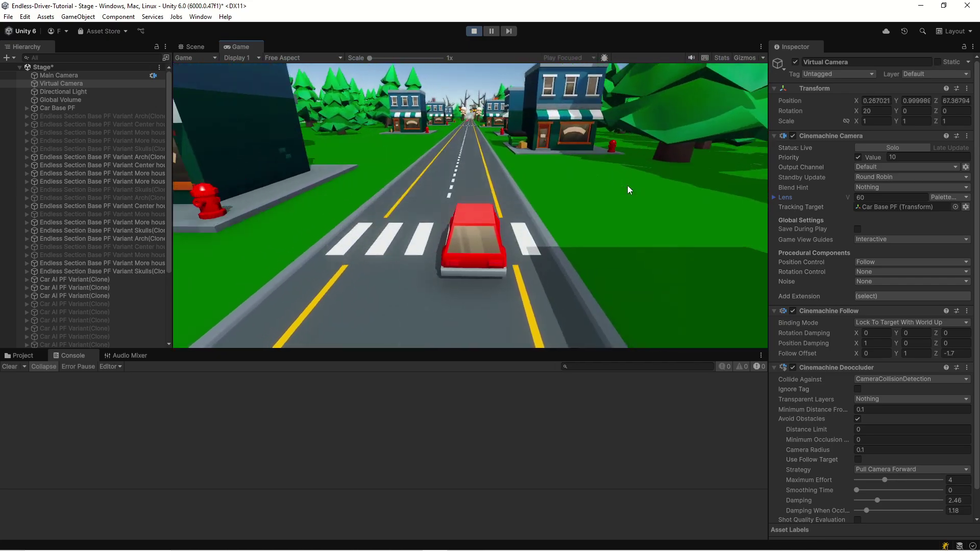
{"action": "key", "text": "Right"}
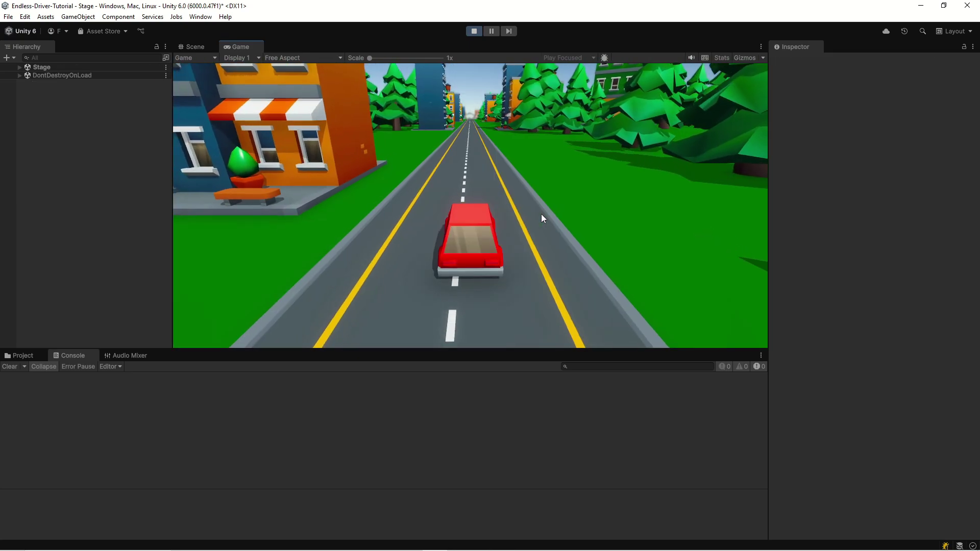
{"action": "key", "text": "Left"}
{"action": "key", "text": "Right"}
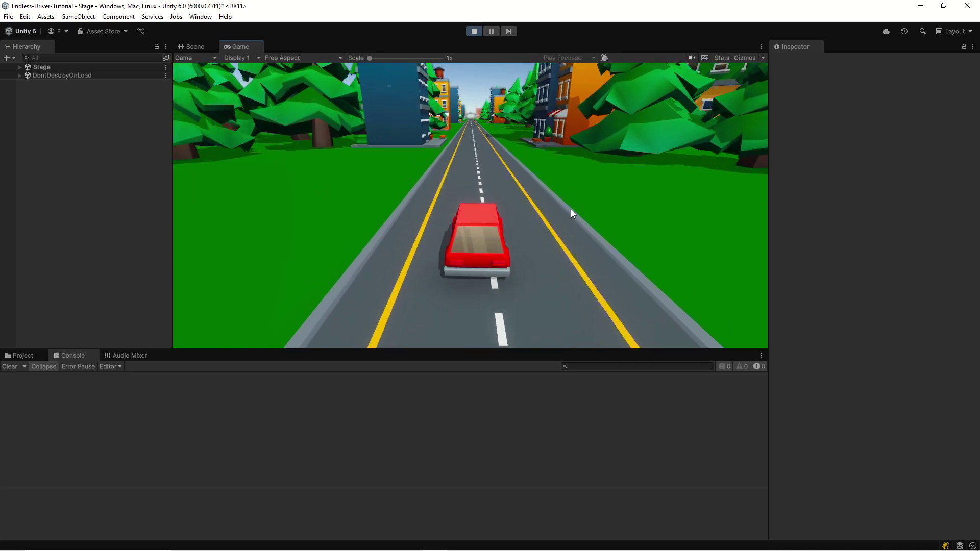